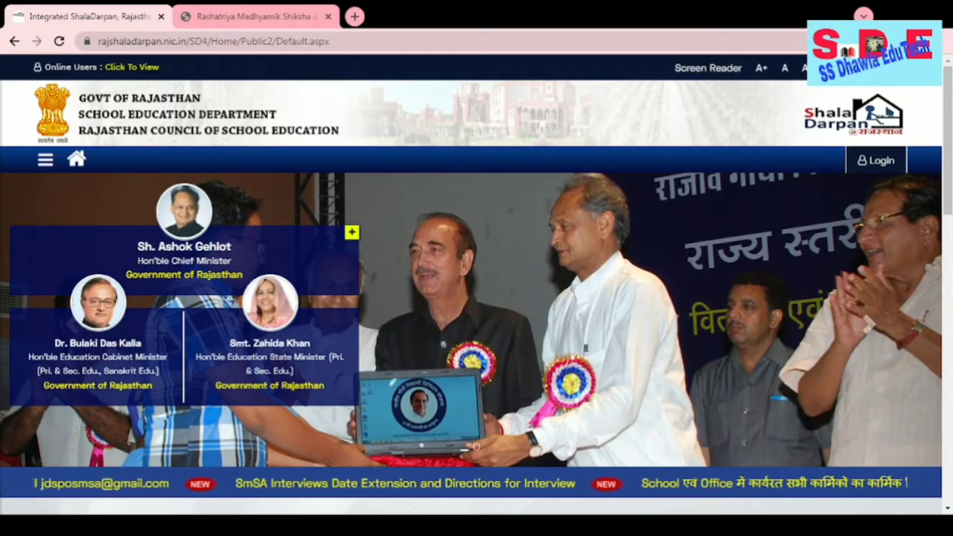
- Open the Request for Additional Budget form (Secondary & PEEO & UCEEO School) from the logged-in portal's school (विद्यालय) section
{"action": "left_click", "coordinate": [234, 12]}
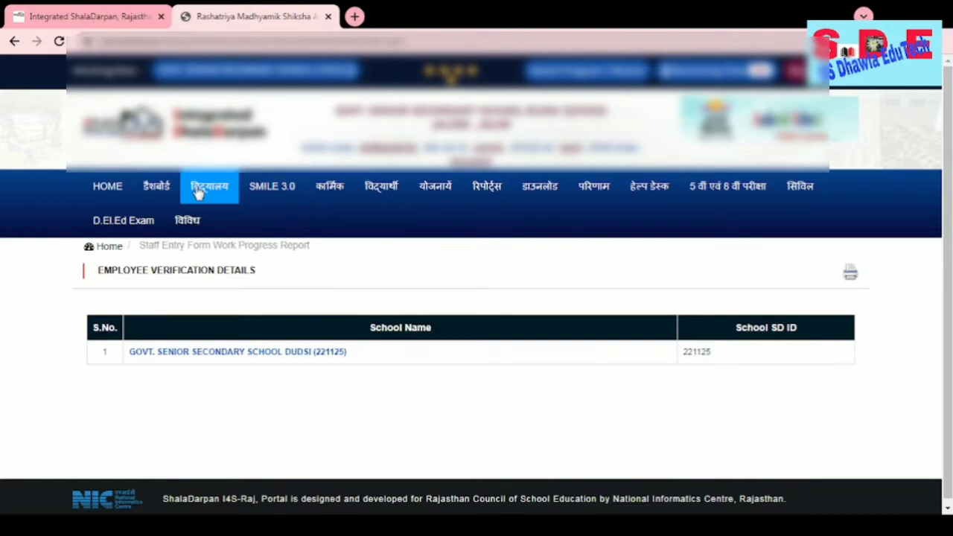
{"action": "mouse_move", "coordinate": [198, 192]}
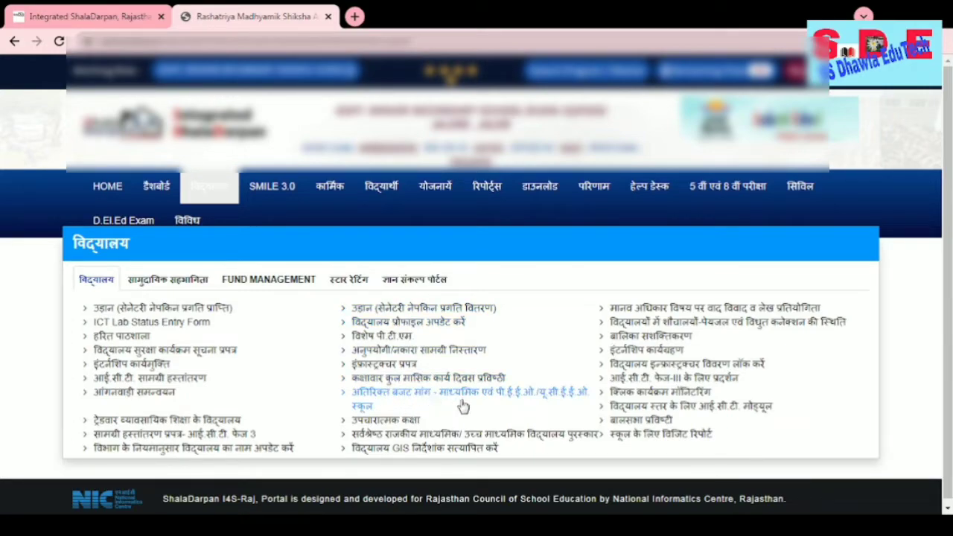
{"action": "left_click", "coordinate": [526, 400]}
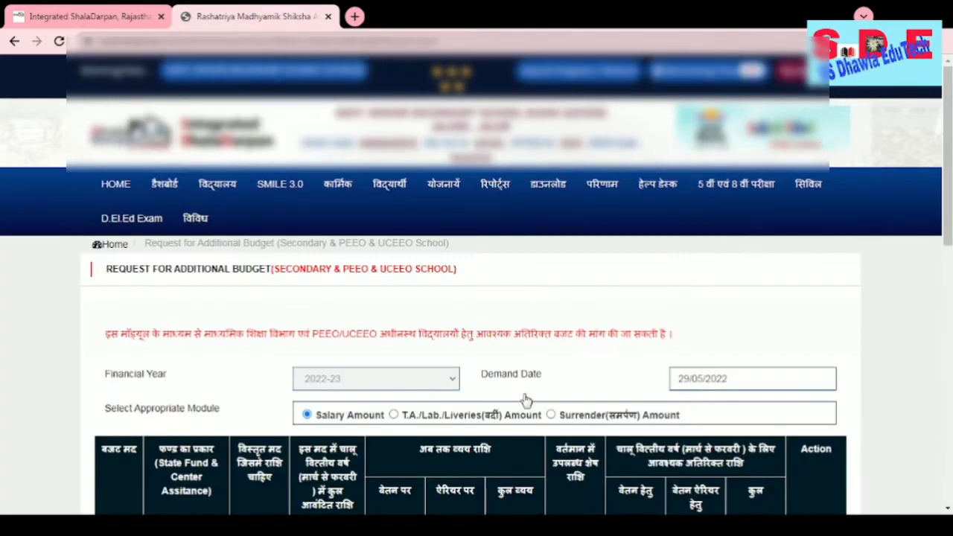
- In the Salary Amount request, choose a budget head and set the total amount allocated this financial year to 456788
{"action": "scroll", "coordinate": [408, 357], "scroll_direction": "down", "scroll_amount": 1}
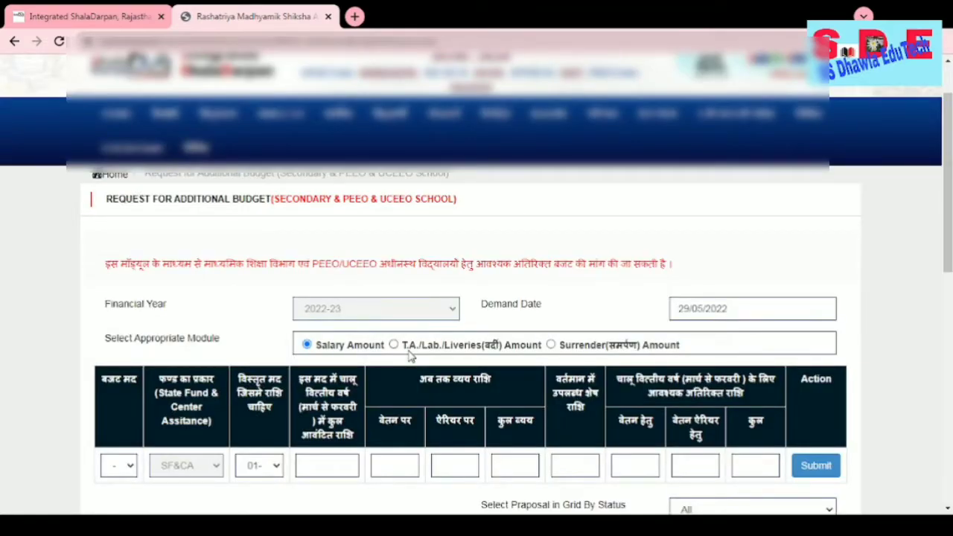
{"action": "scroll", "coordinate": [305, 224], "scroll_direction": "down", "scroll_amount": 1}
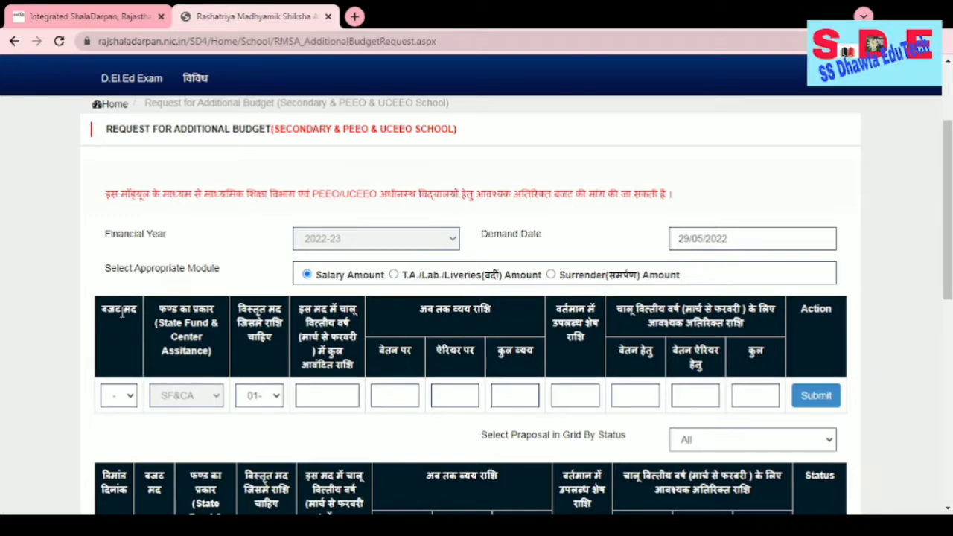
{"action": "left_click", "coordinate": [133, 397]}
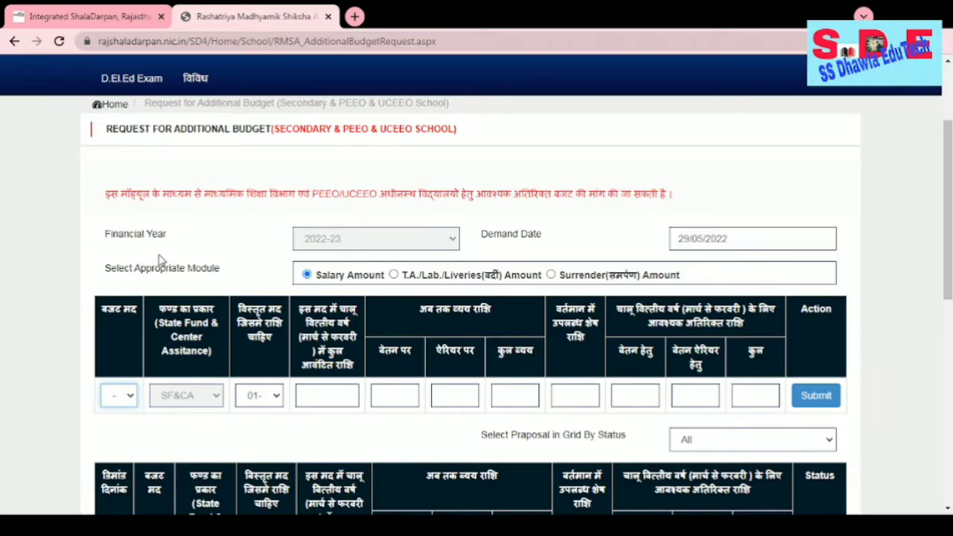
{"action": "key", "text": "Down"}
{"action": "key", "text": "Down"}
{"action": "left_click", "coordinate": [276, 396]}
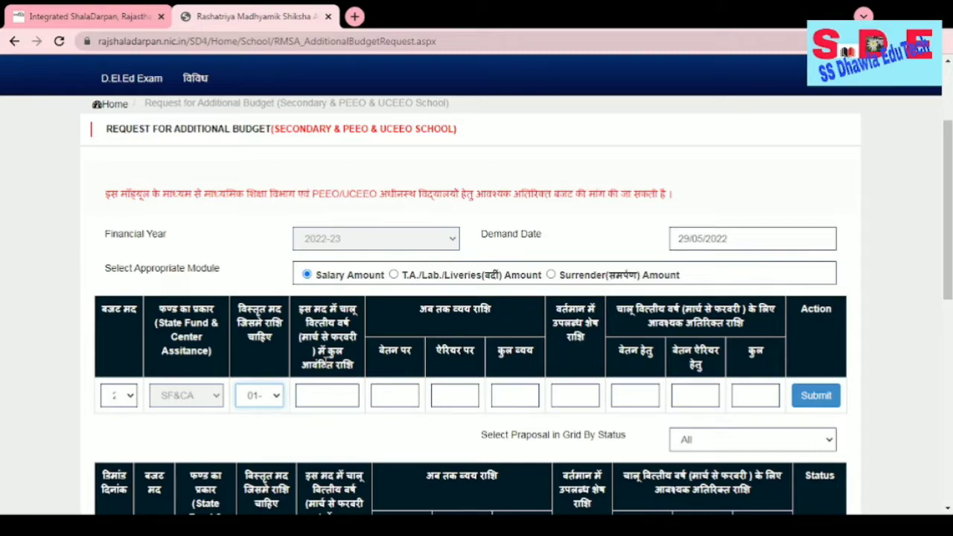
{"action": "left_click", "coordinate": [324, 400]}
{"action": "left_click", "coordinate": [332, 423]}
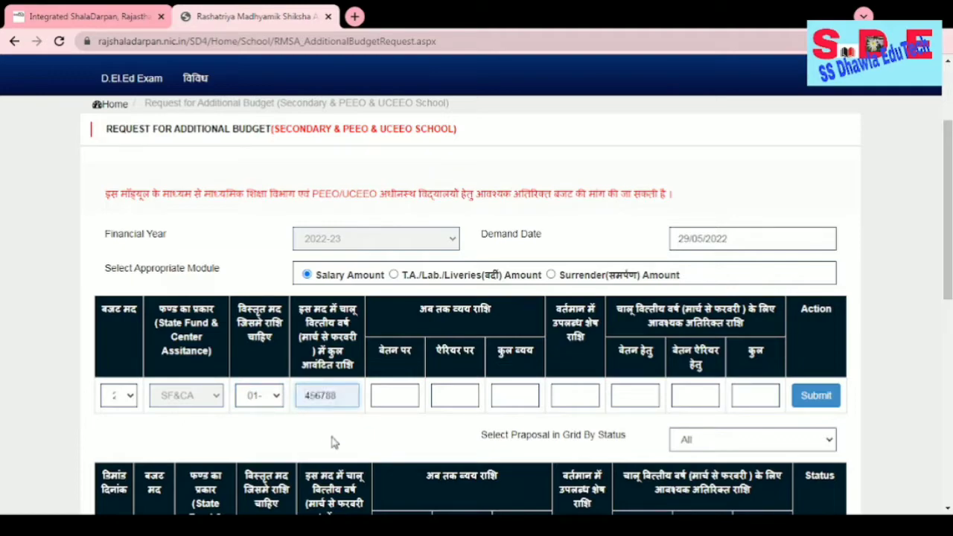
{"action": "left_click", "coordinate": [333, 443]}
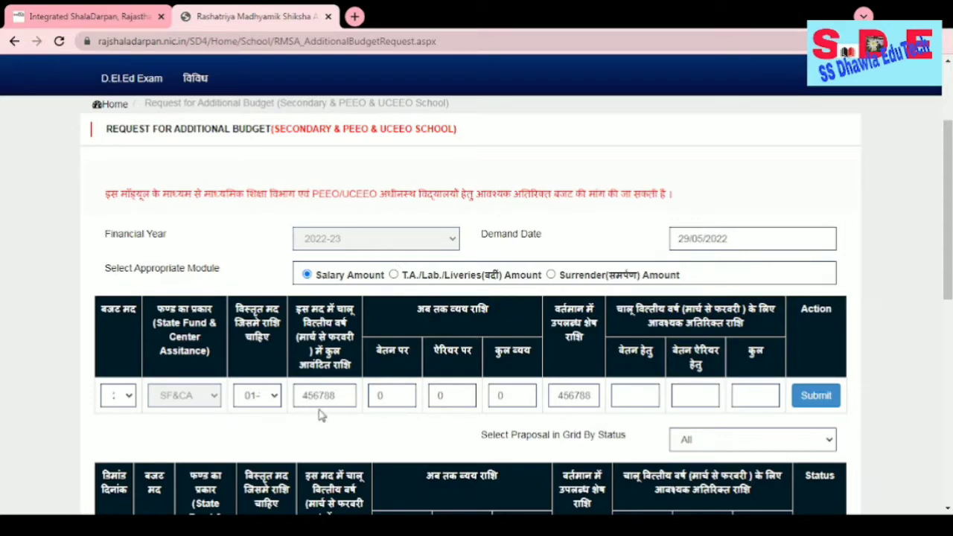
- Enter the expenditure so far in the salary request: 324566 on salary and 5433 on arrears
{"action": "left_click", "coordinate": [379, 396]}
{"action": "type", "text": "332400"}
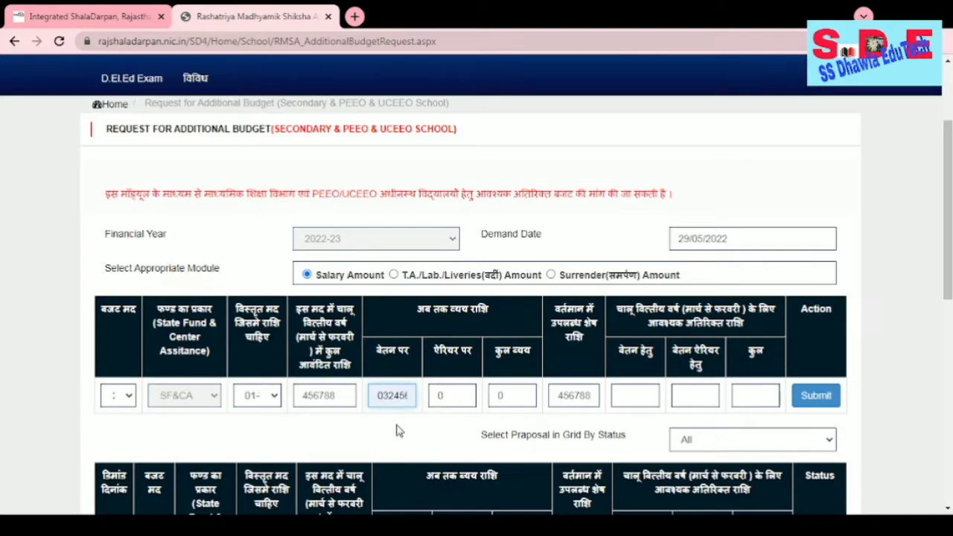
{"action": "left_click", "coordinate": [395, 414]}
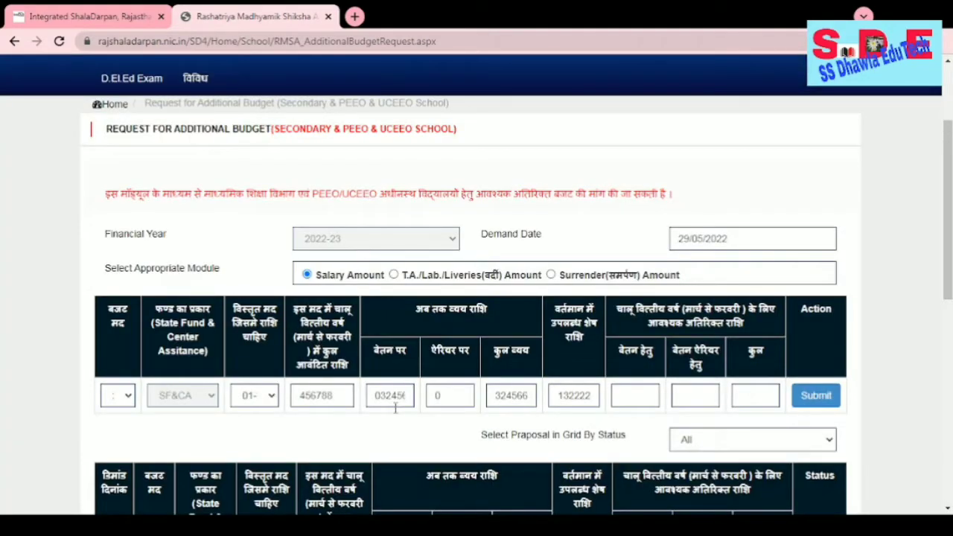
{"action": "left_click", "coordinate": [438, 395]}
{"action": "type", "text": "5433"}
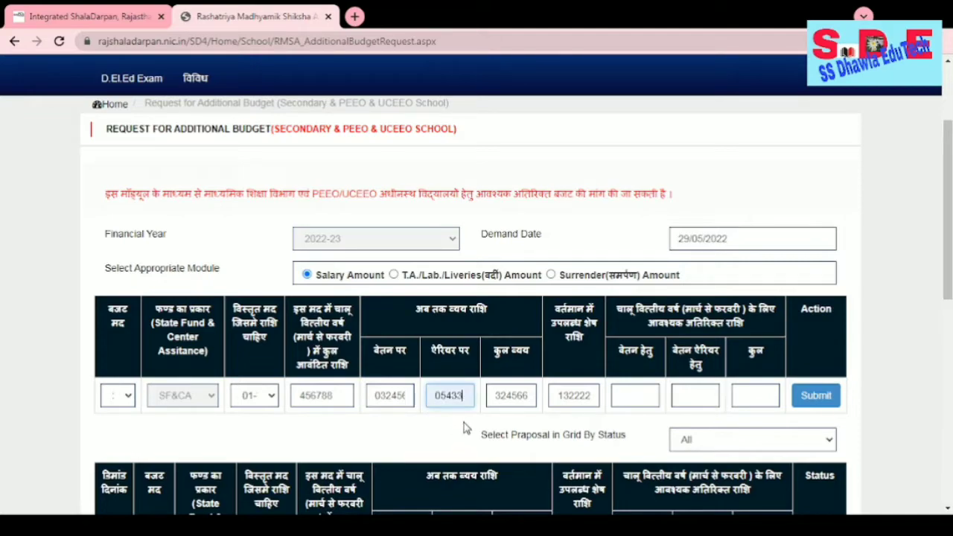
{"action": "left_click", "coordinate": [463, 425]}
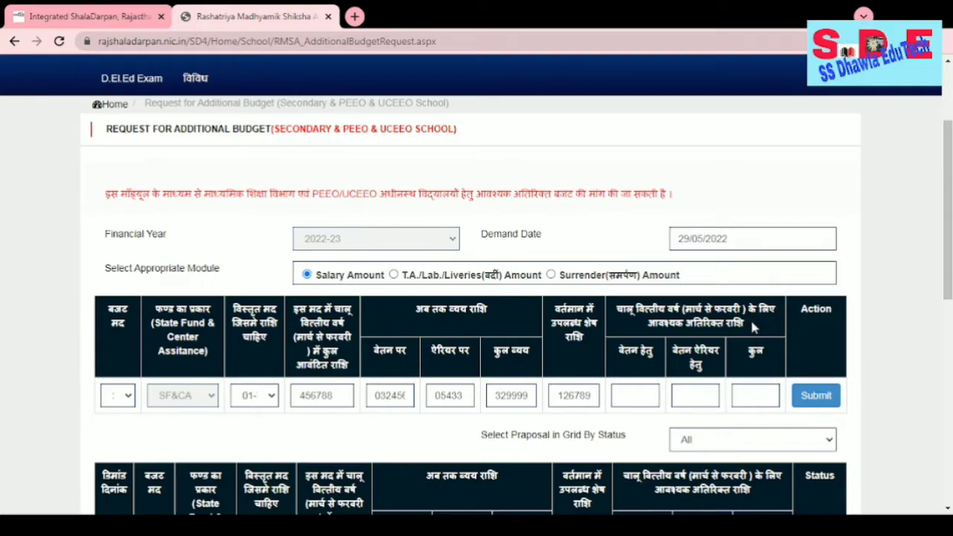
- Request an additional 568799 for salary and 3455 for salary arrears, submit the row, and go back from the confirmation without confirming
{"action": "left_click", "coordinate": [633, 395]}
{"action": "type", "text": "568799"}
{"action": "left_click", "coordinate": [660, 440]}
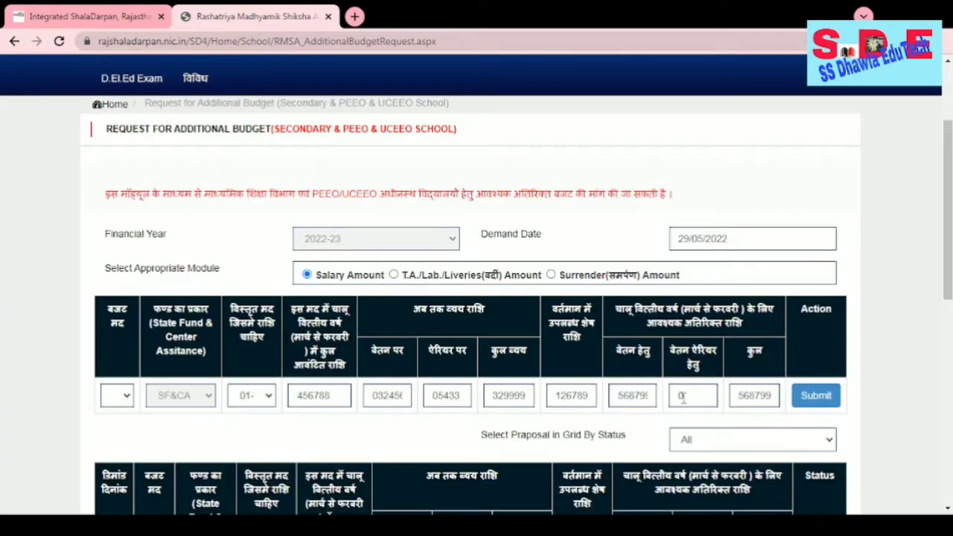
{"action": "type", "text": "3455"}
{"action": "left_click", "coordinate": [704, 431]}
{"action": "left_click", "coordinate": [815, 396]}
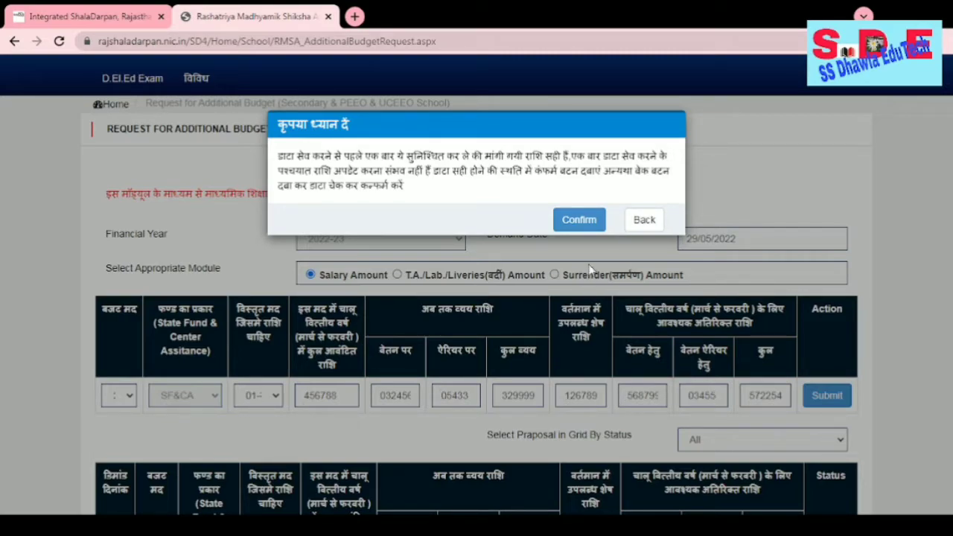
{"action": "left_click", "coordinate": [645, 221]}
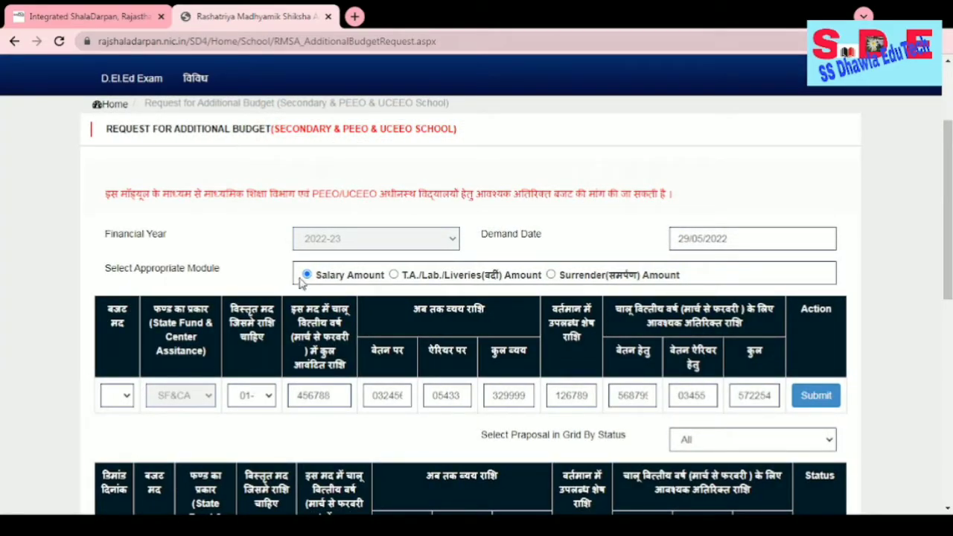
- Switch to the T.A./Lab./Liveries Amount module and choose a 2202-01 budget head with detailed head 37-वर्दियां
{"action": "left_click", "coordinate": [394, 275]}
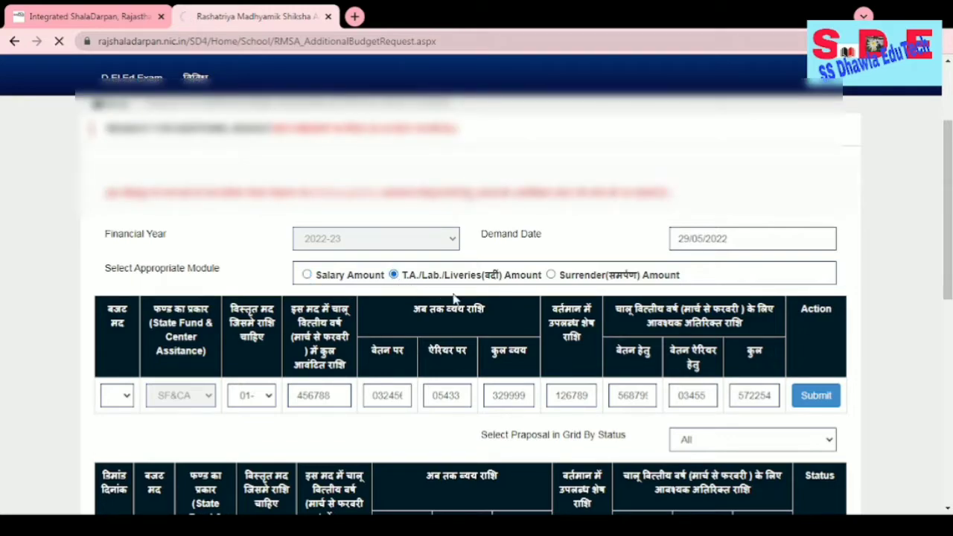
{"action": "scroll", "coordinate": [456, 300], "scroll_direction": "down", "scroll_amount": 2}
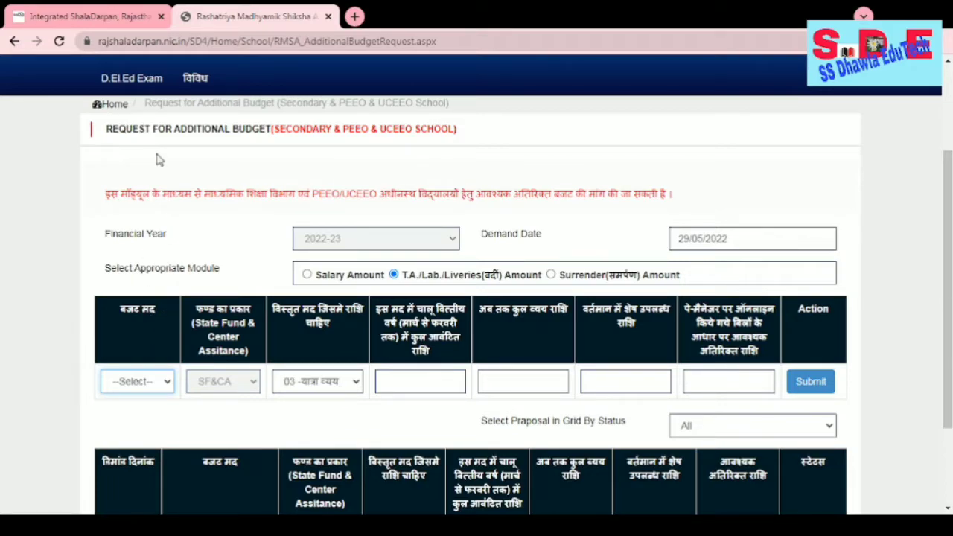
{"action": "key", "text": "Down"}
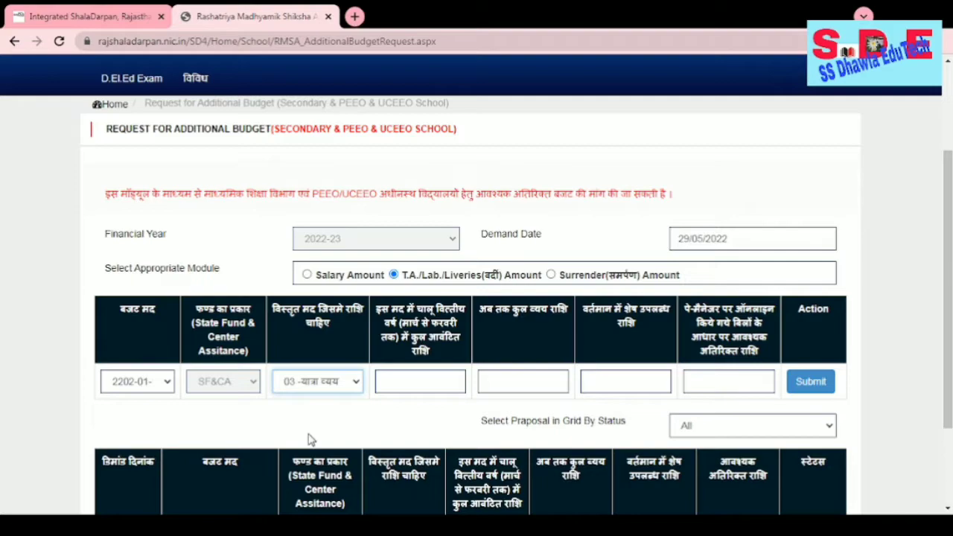
{"action": "left_click", "coordinate": [311, 443]}
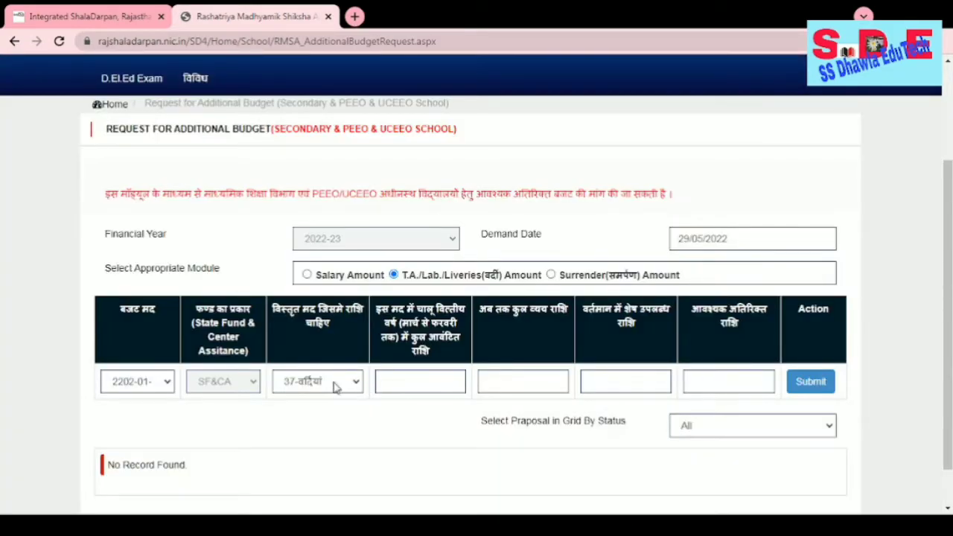
- Set both the allocated amount and the total expenditure so far for the liveries head to 1650
{"action": "left_click", "coordinate": [427, 382]}
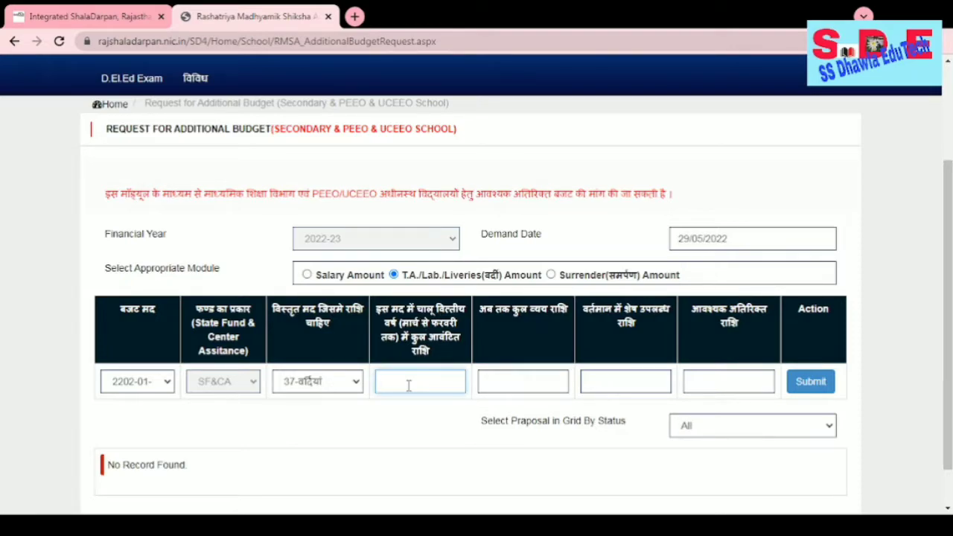
{"action": "type", "text": "1650"}
{"action": "left_click", "coordinate": [486, 389]}
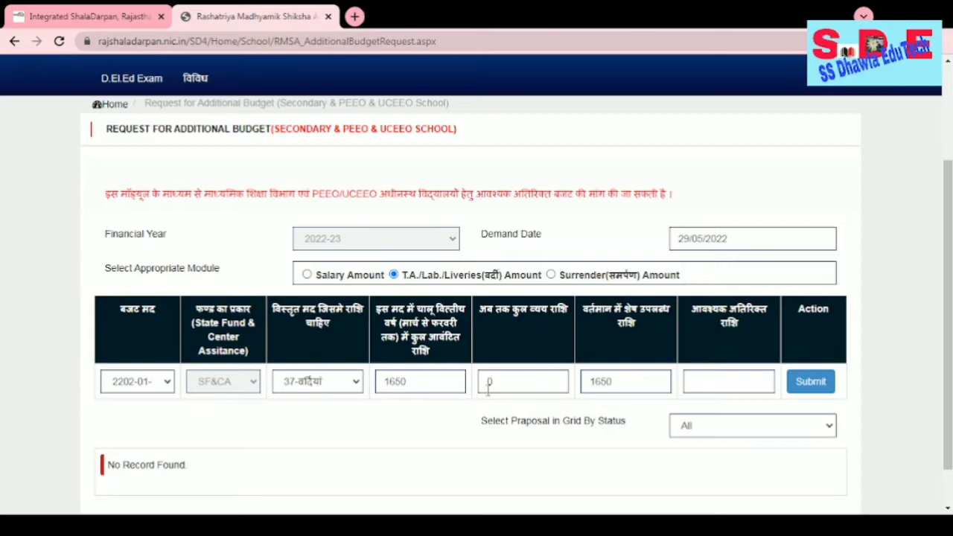
{"action": "left_click", "coordinate": [492, 380]}
{"action": "type", "text": "1"}
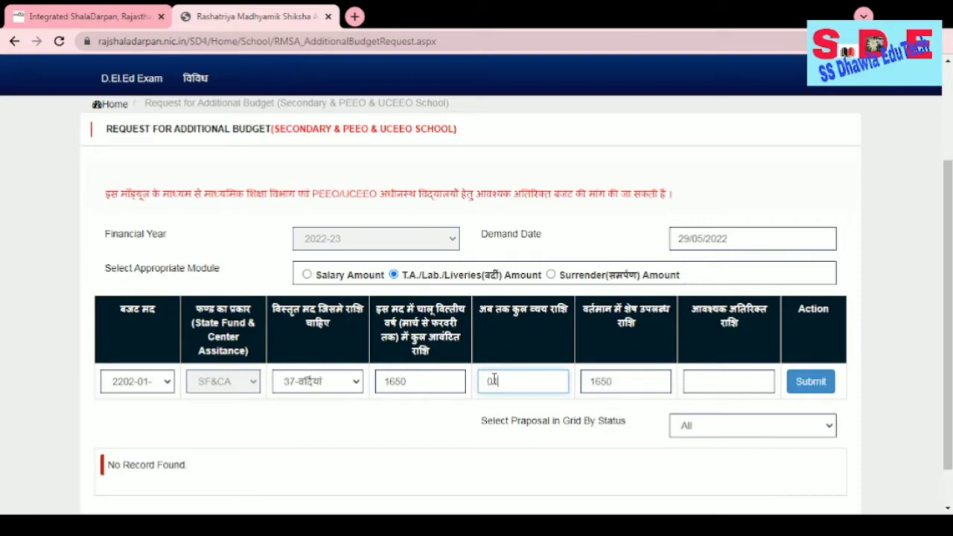
{"action": "type", "text": "650"}
{"action": "left_click", "coordinate": [659, 399]}
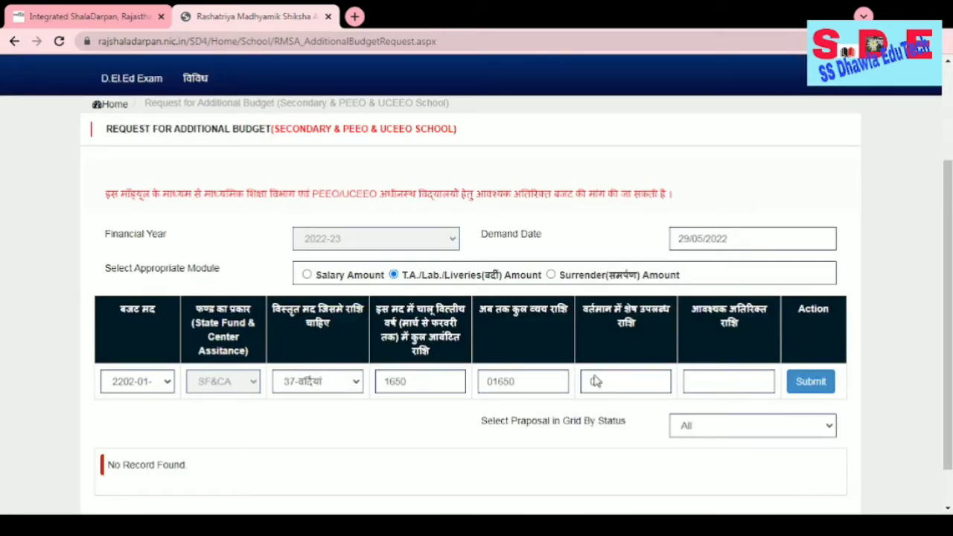
- Enter 1650 as the required additional amount for the liveries head
{"action": "left_click", "coordinate": [735, 384]}
{"action": "type", "text": "1"}
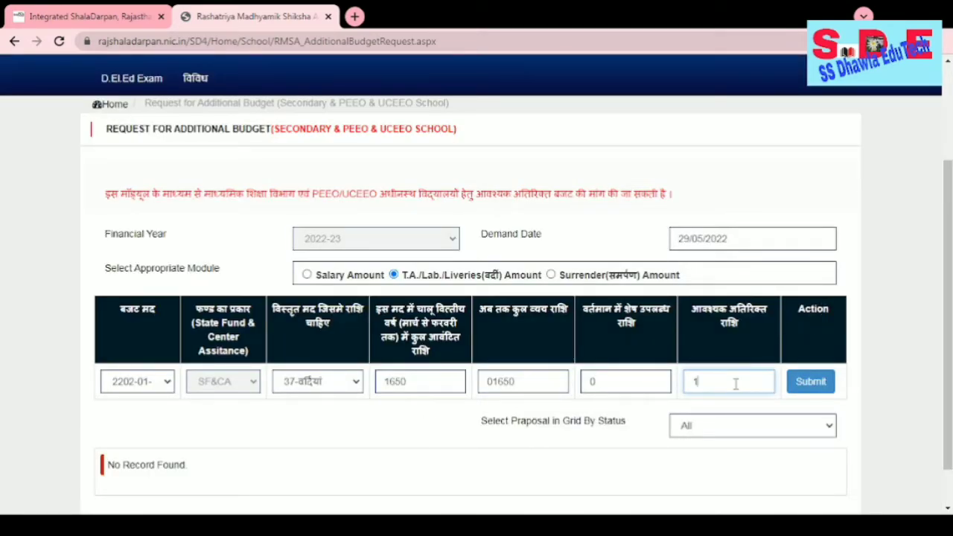
{"action": "type", "text": "650"}
{"action": "scroll", "coordinate": [225, 411], "scroll_direction": "down", "scroll_amount": 1}
- Switch to the Surrender Amount module, choose budget head 2202-01-197, and go to the allocated amount field
{"action": "scroll", "coordinate": [335, 395], "scroll_direction": "up", "scroll_amount": 3}
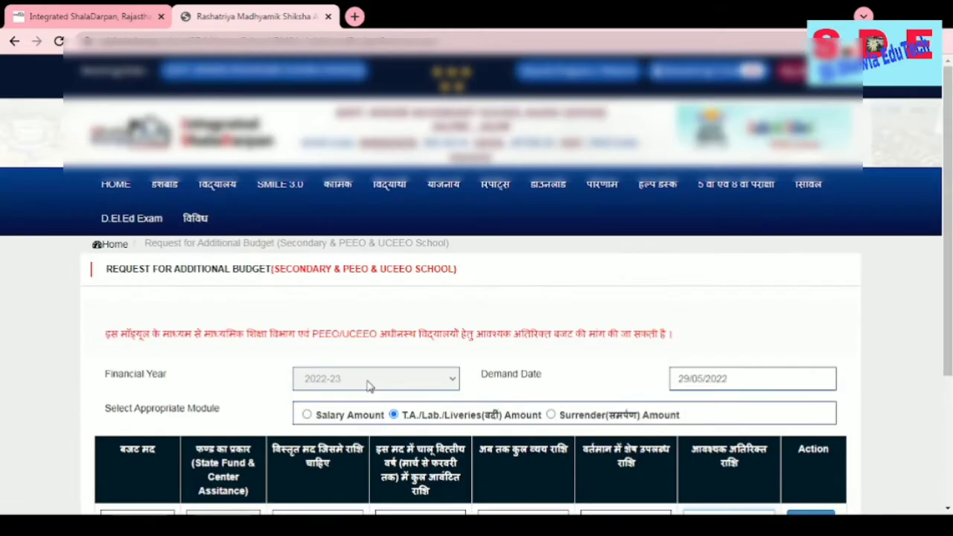
{"action": "left_click", "coordinate": [551, 417]}
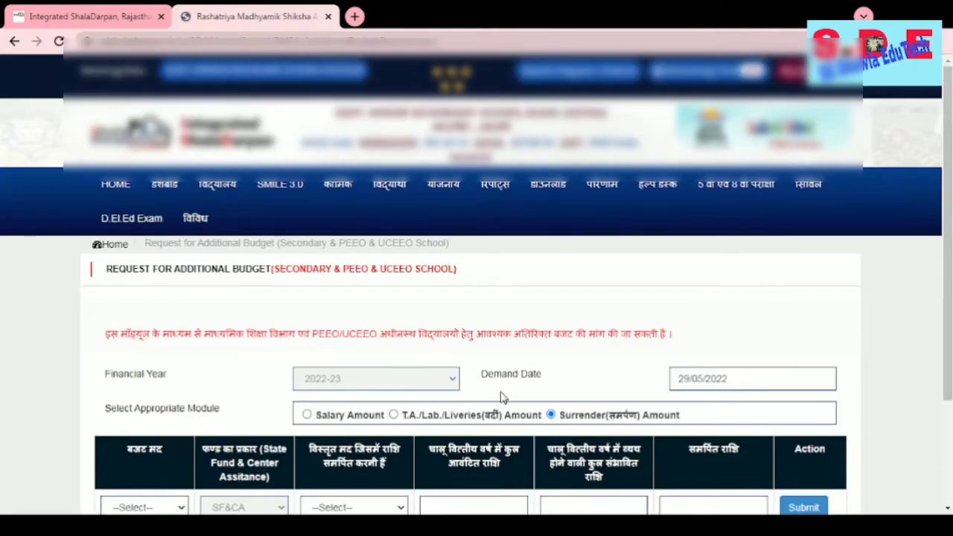
{"action": "scroll", "coordinate": [501, 397], "scroll_direction": "down", "scroll_amount": 3}
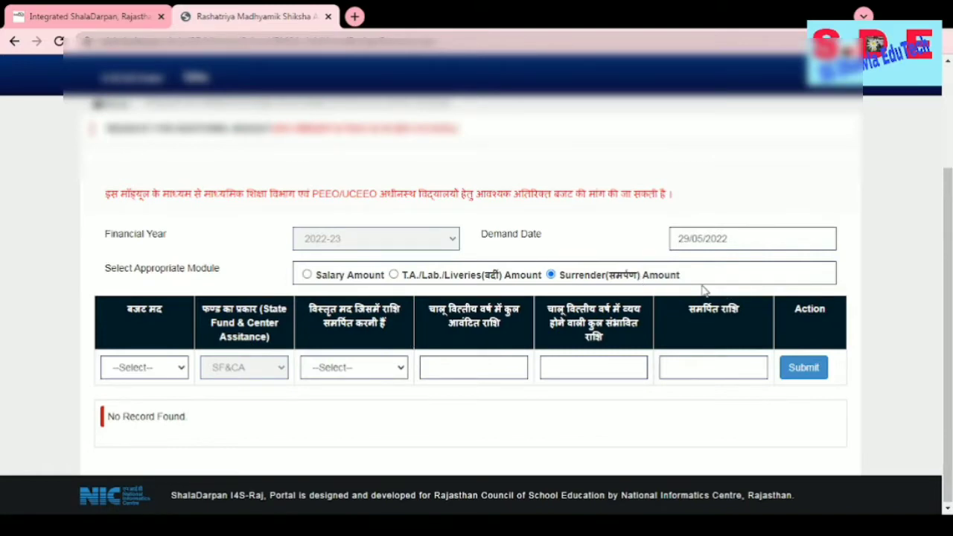
{"action": "left_click", "coordinate": [148, 369]}
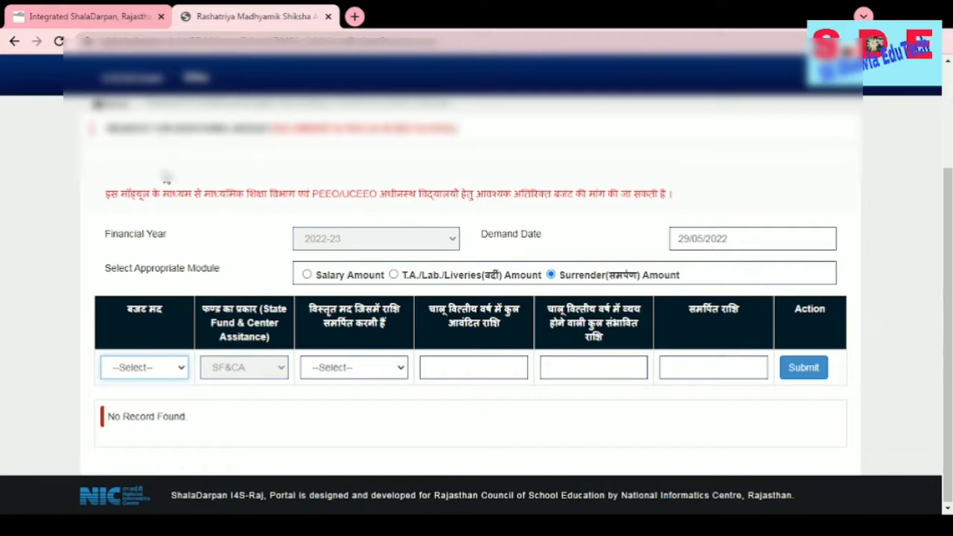
{"action": "key", "text": "Down"}
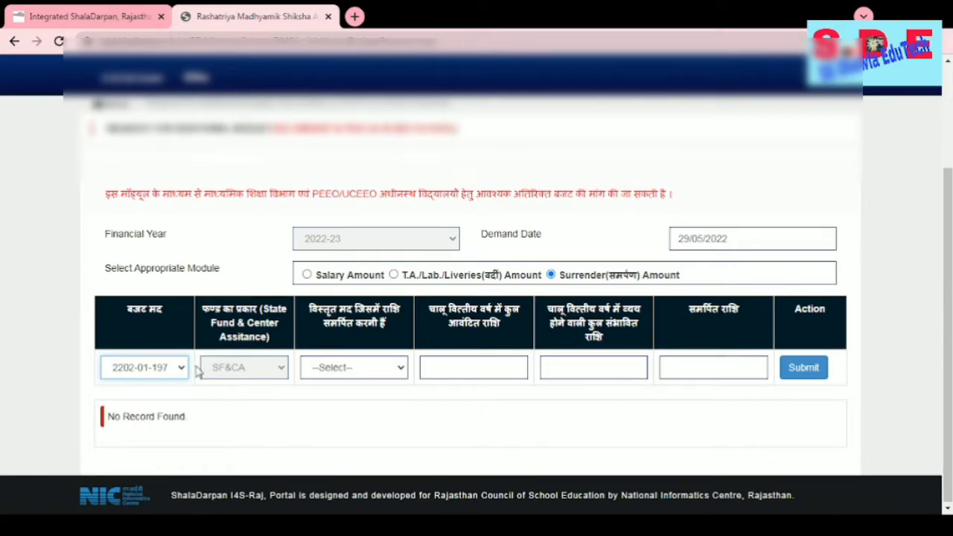
{"action": "left_click", "coordinate": [332, 381]}
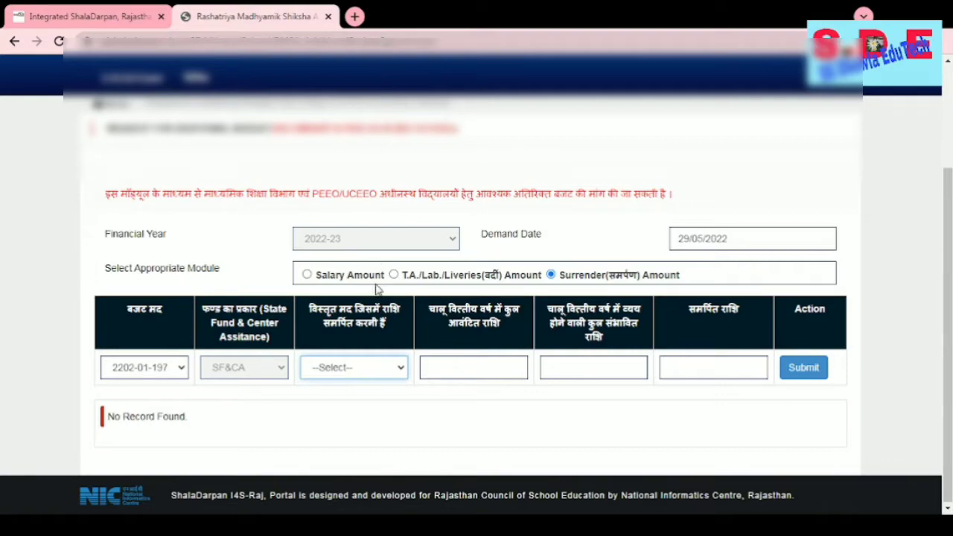
{"action": "left_click", "coordinate": [475, 371]}
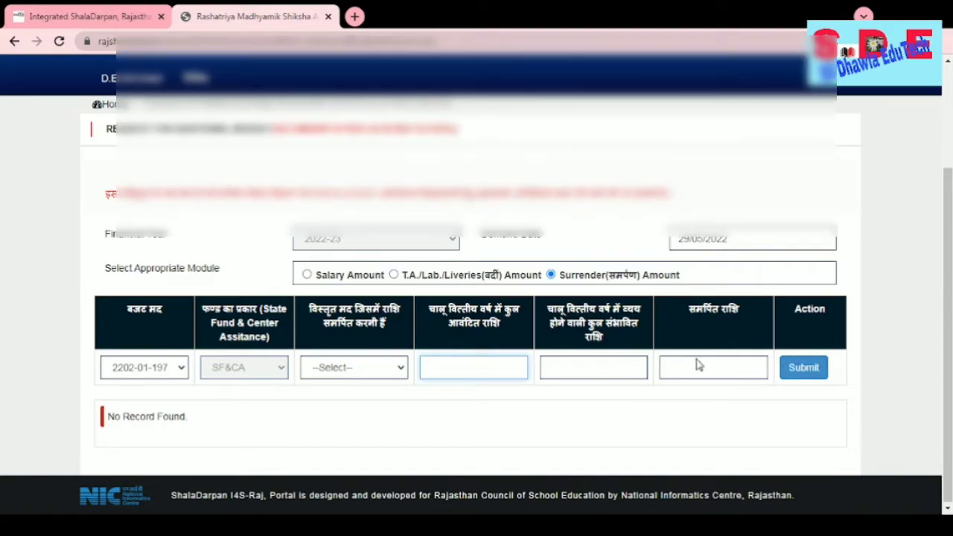
- Change the working role from the school to PEEO and dismiss the role-change message
{"action": "scroll", "coordinate": [610, 343], "scroll_direction": "up", "scroll_amount": 2}
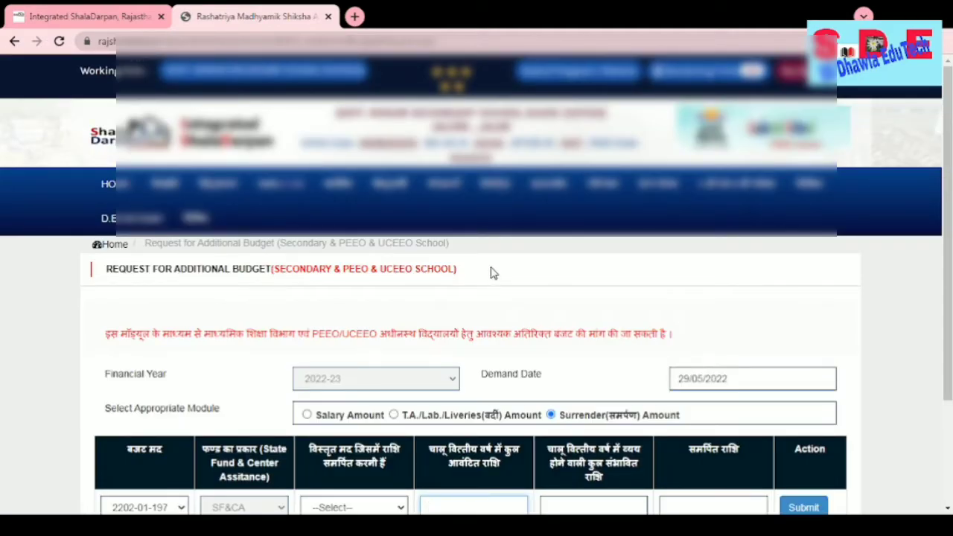
{"action": "left_click", "coordinate": [259, 80]}
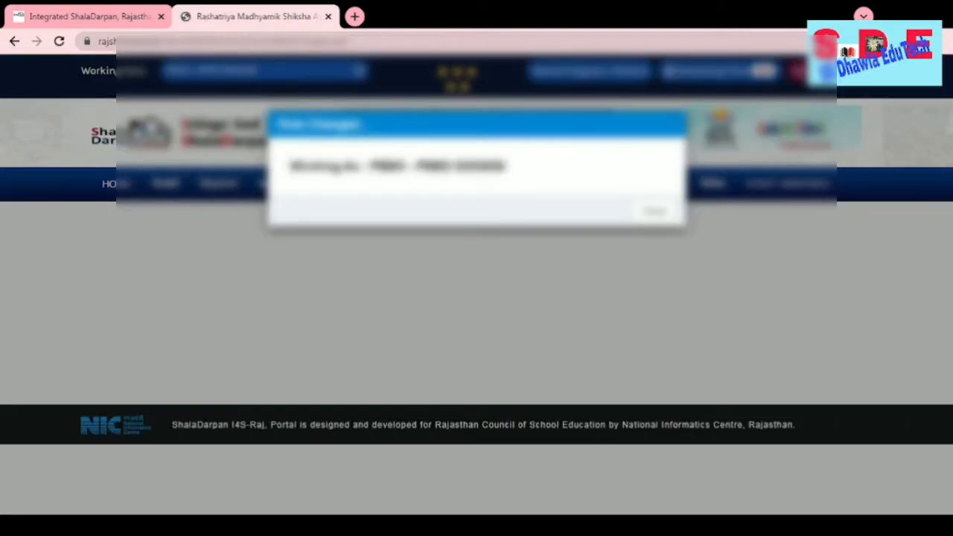
{"action": "left_click", "coordinate": [655, 211]}
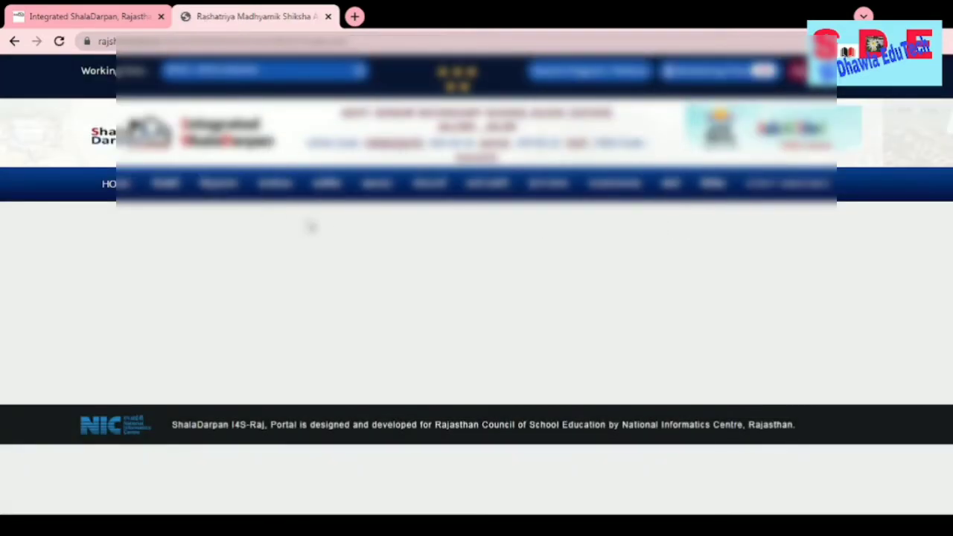
- Open the additional budget request form for secondary and PEEO/UCEEO schools
{"action": "mouse_move", "coordinate": [221, 191]}
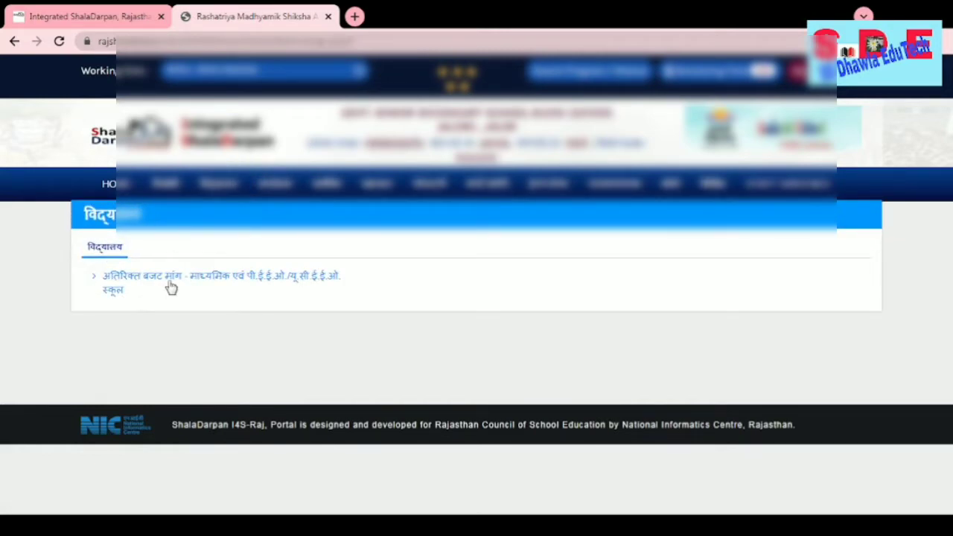
{"action": "left_click", "coordinate": [281, 284]}
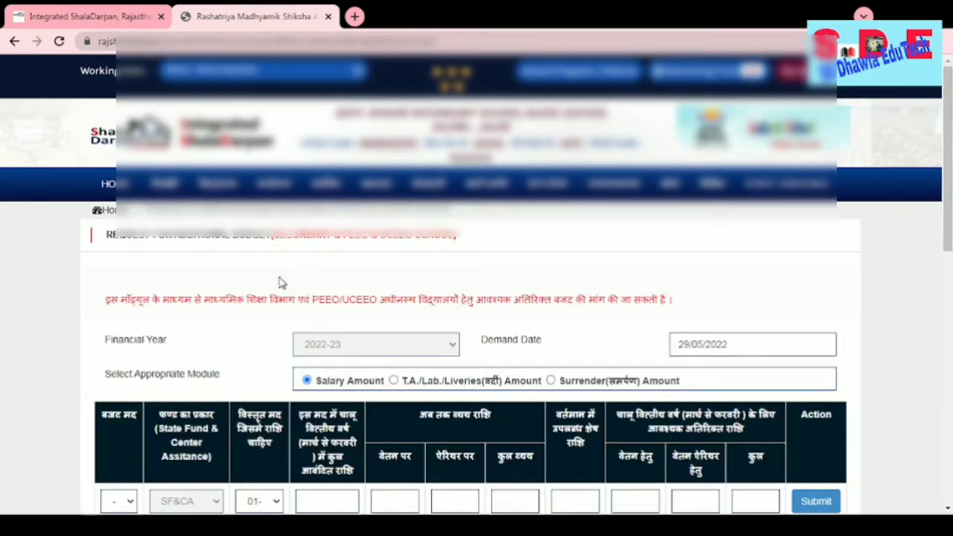
- Choose a budget head for the salary request and enter 456788 as the total amount allocated for the current financial year
{"action": "scroll", "coordinate": [383, 311], "scroll_direction": "down", "scroll_amount": 3}
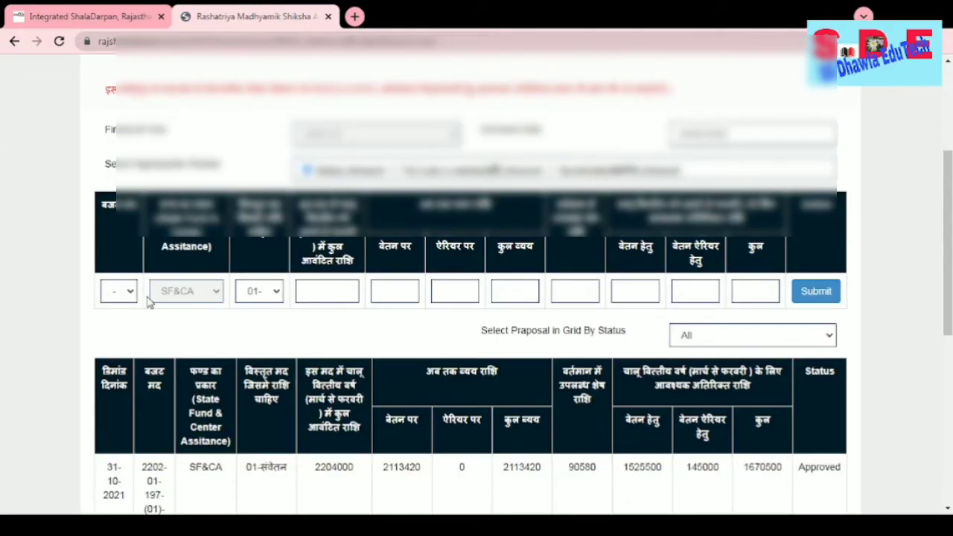
{"action": "scroll", "coordinate": [147, 301], "scroll_direction": "down", "scroll_amount": 1}
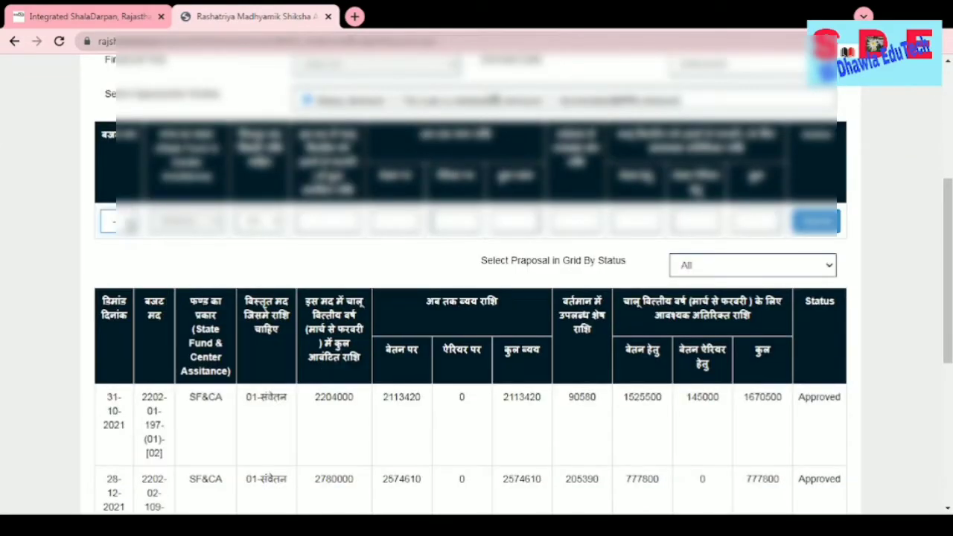
{"action": "left_click", "coordinate": [119, 221]}
{"action": "left_click", "coordinate": [138, 295]}
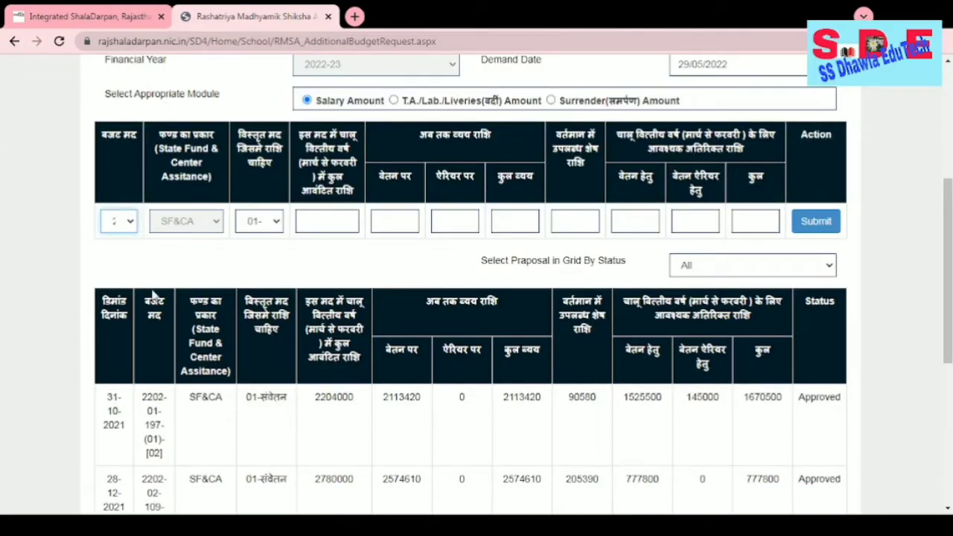
{"action": "left_click", "coordinate": [319, 223]}
{"action": "type", "text": "456788"}
{"action": "key", "text": "Tab"}
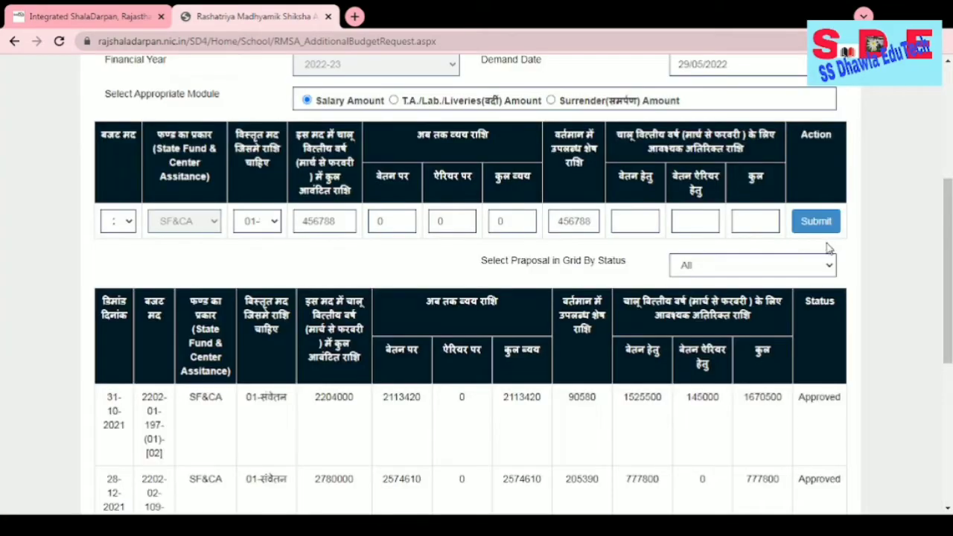
- Review the earlier budget proposals below the request row, examining their budget heads, expenditure, additional amounts demanded and status
{"action": "scroll", "coordinate": [551, 348], "scroll_direction": "down", "scroll_amount": 1}
{"action": "scroll", "coordinate": [148, 387], "scroll_direction": "down", "scroll_amount": 1}
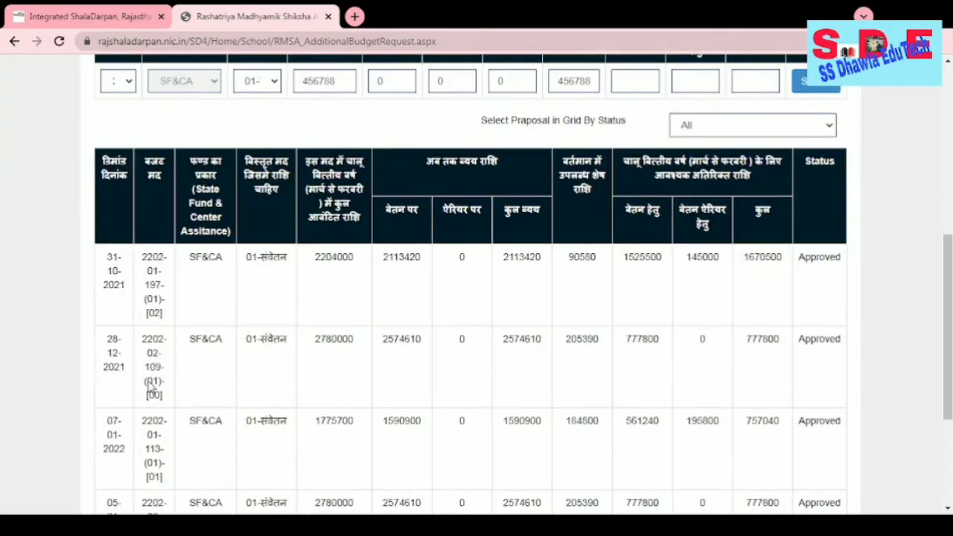
{"action": "scroll", "coordinate": [149, 389], "scroll_direction": "down", "scroll_amount": 1}
{"action": "scroll", "coordinate": [585, 425], "scroll_direction": "up", "scroll_amount": 4}
{"action": "scroll", "coordinate": [298, 469], "scroll_direction": "down", "scroll_amount": 2}
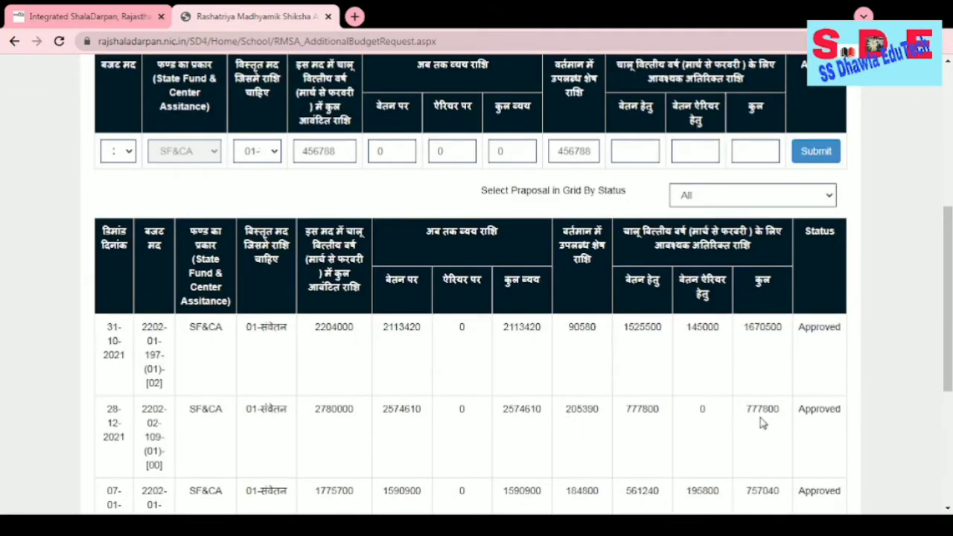
{"action": "scroll", "coordinate": [762, 426], "scroll_direction": "up", "scroll_amount": 1}
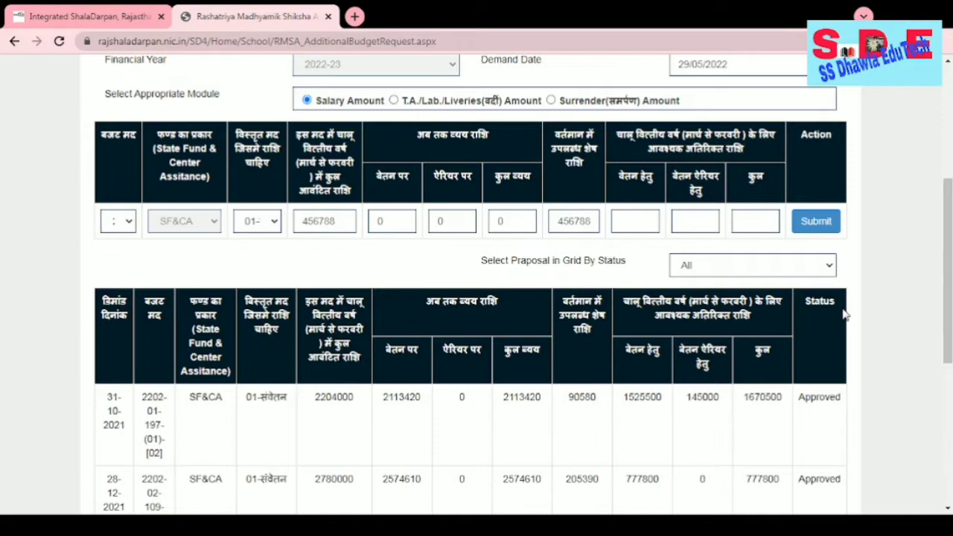
{"action": "scroll", "coordinate": [846, 315], "scroll_direction": "up", "scroll_amount": 1}
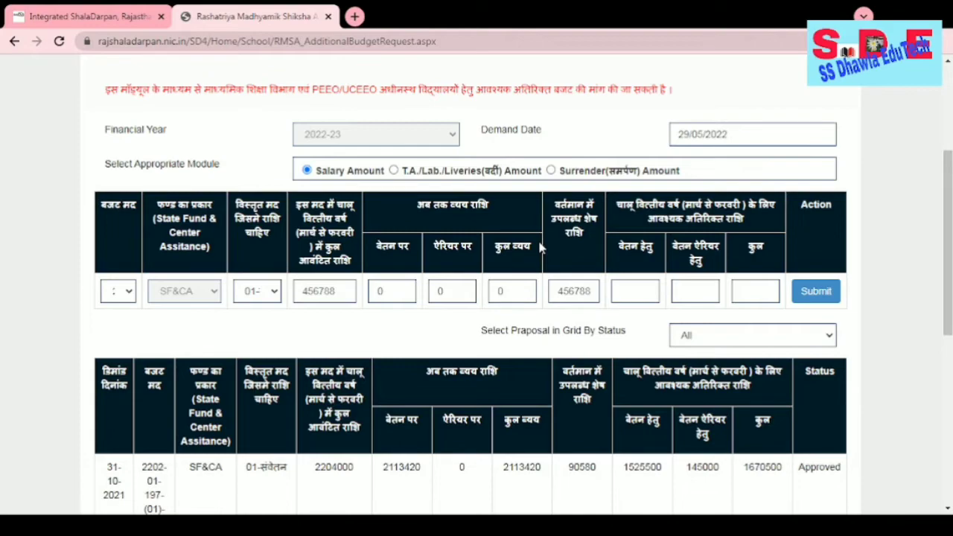
{"action": "scroll", "coordinate": [542, 248], "scroll_direction": "down", "scroll_amount": 1}
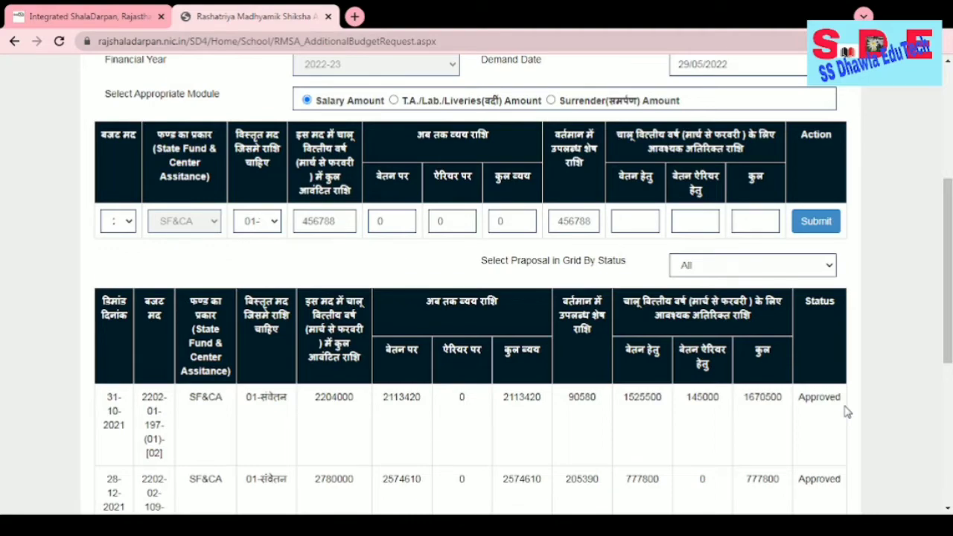
{"action": "scroll", "coordinate": [846, 412], "scroll_direction": "down", "scroll_amount": 5}
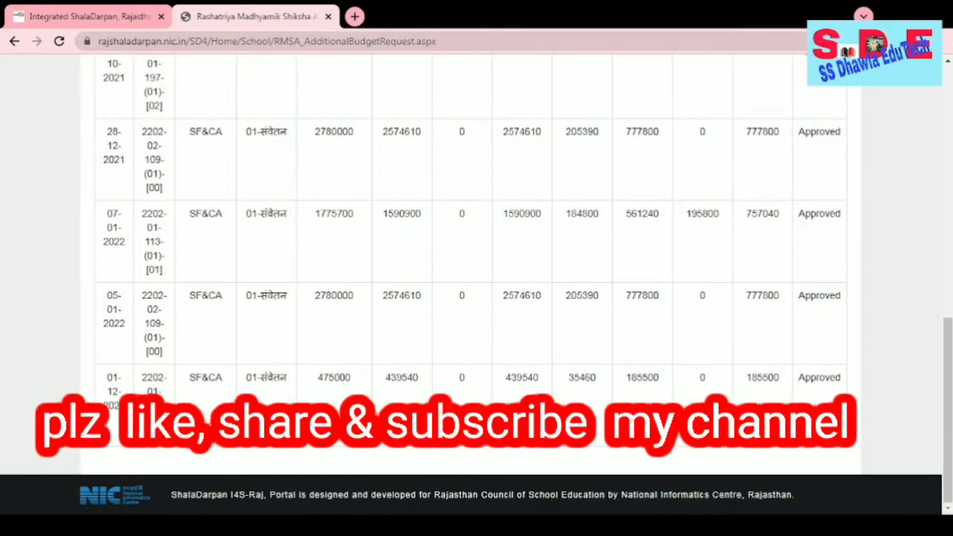
{"action": "scroll", "coordinate": [828, 366], "scroll_direction": "up", "scroll_amount": 6}
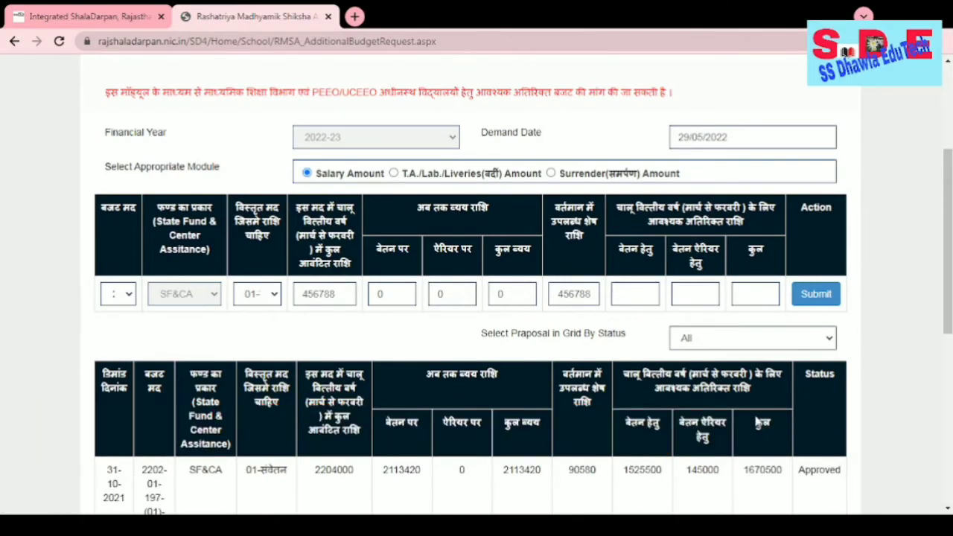
{"action": "scroll", "coordinate": [759, 422], "scroll_direction": "down", "scroll_amount": 1}
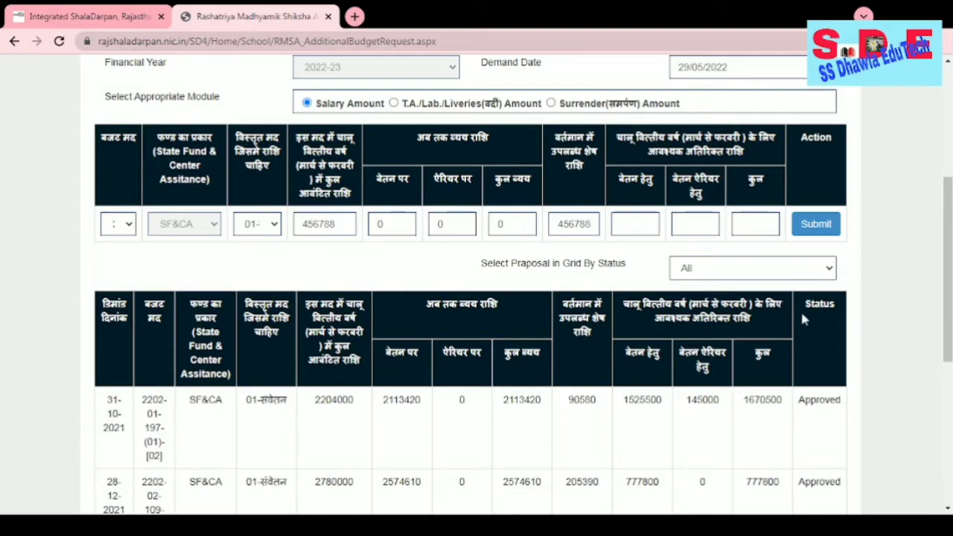